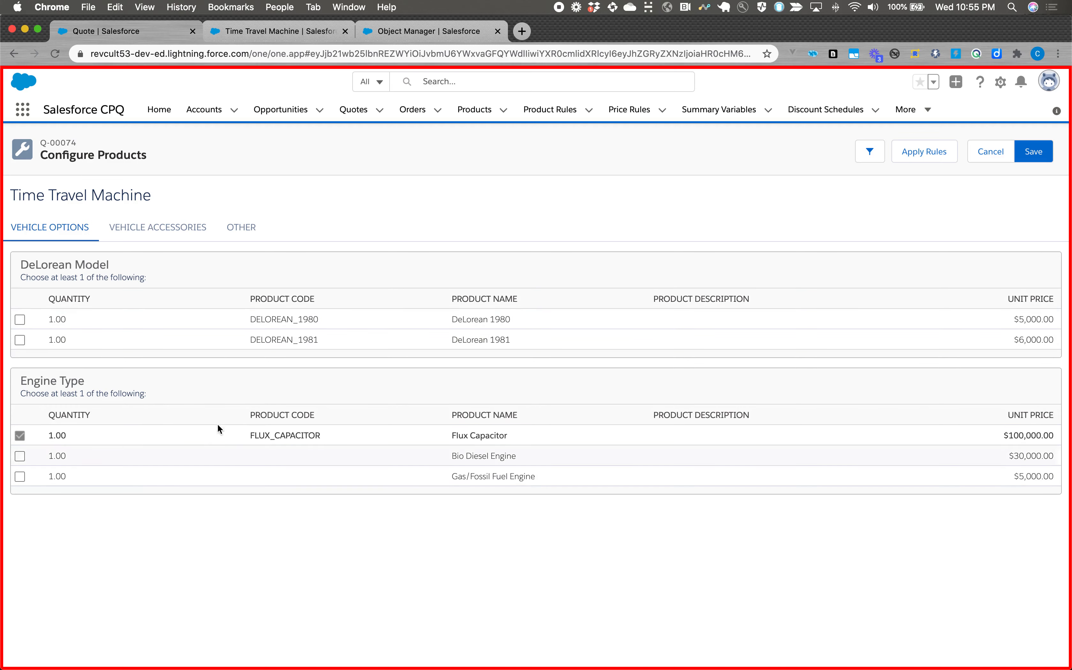
Step: Review the Vehicle Options and Vehicle Accessories feature groups in the quote's Time Travel Machine configuration
left_click(166, 228)
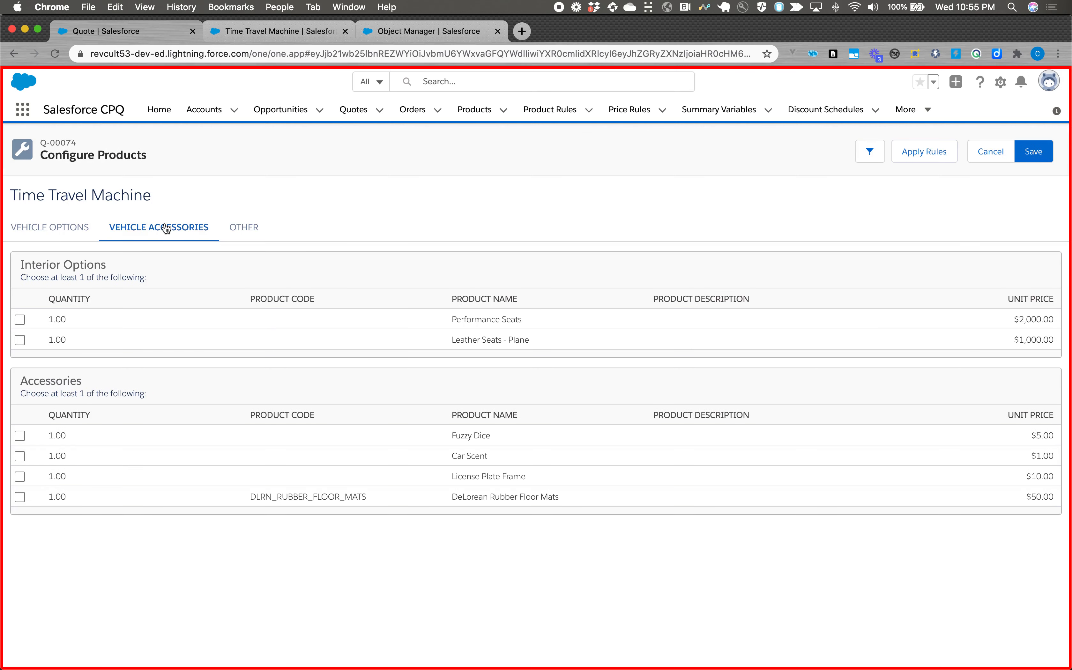
left_click(69, 228)
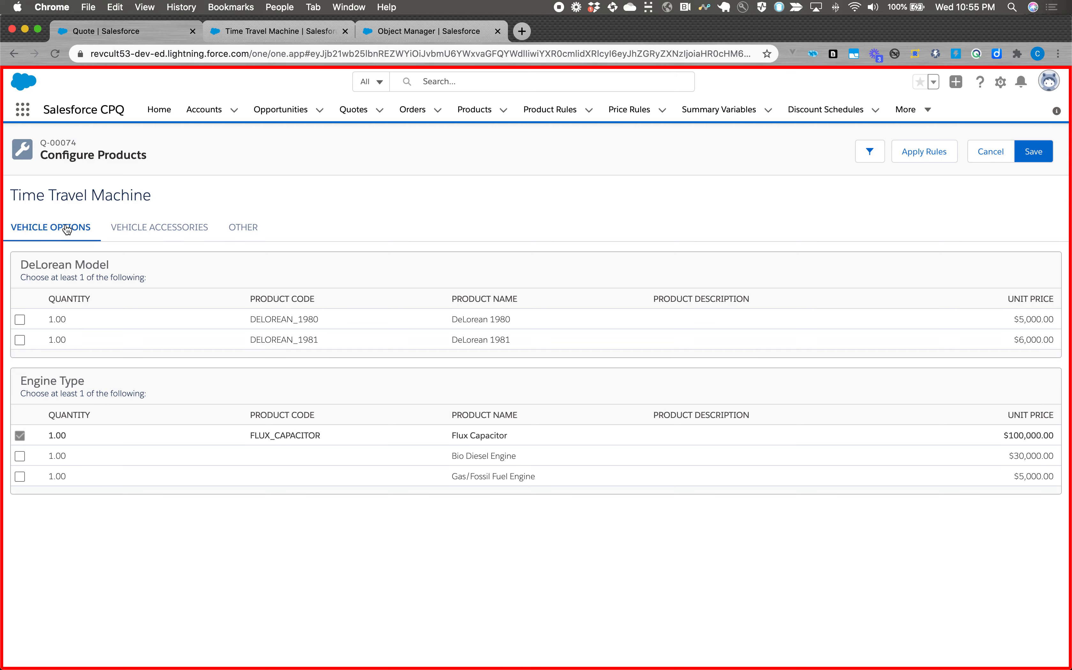
left_click(151, 238)
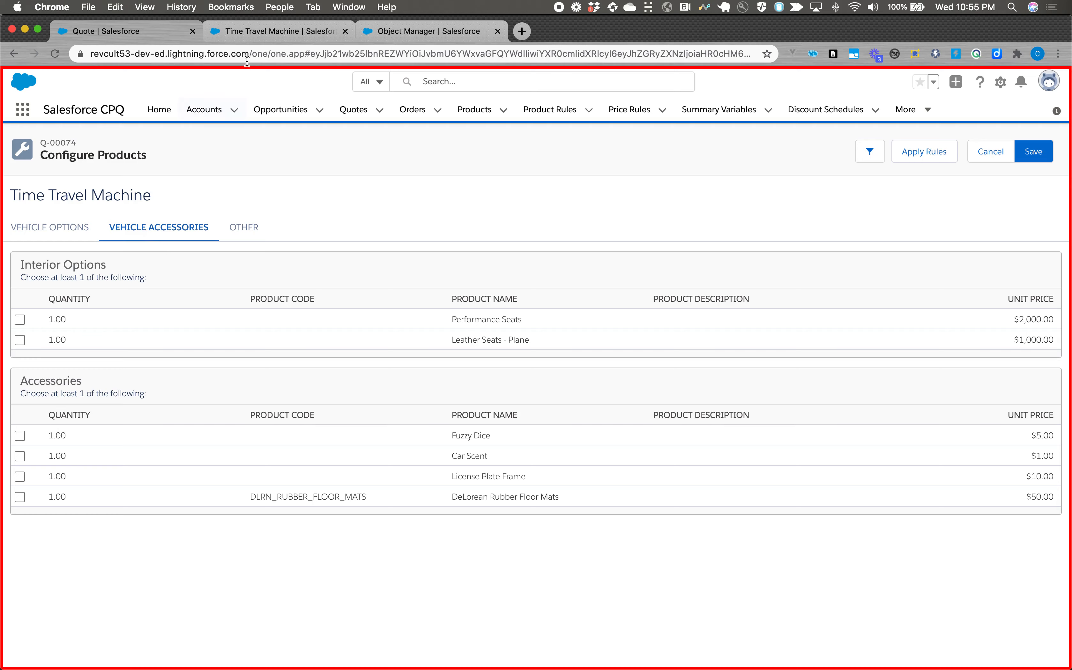
Step: Check the Category of the Time Travel Machine's DeLorean Model feature and compare it with the Vehicle Options group in the quote configurator
left_click(266, 31)
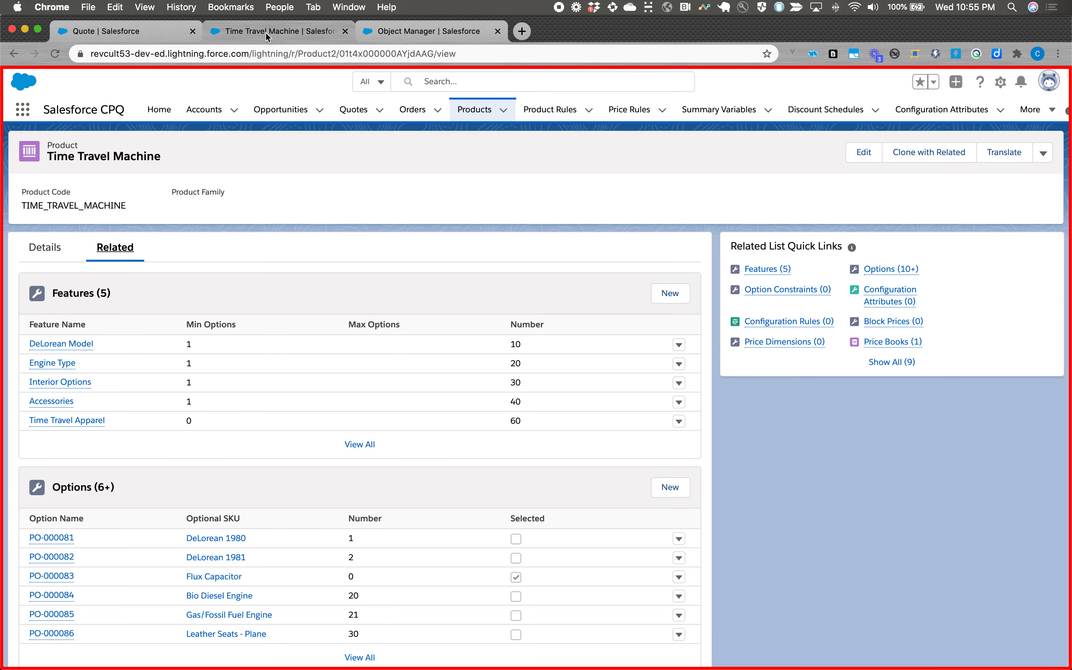
scroll(233, 301, "down", 3)
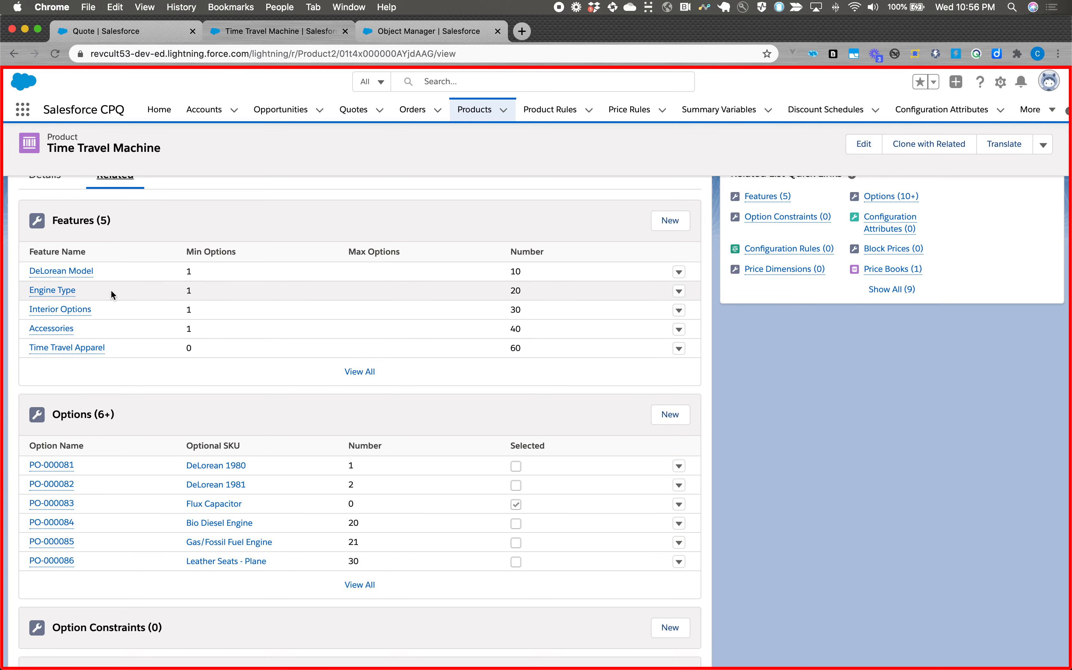
mouse_move(74, 274)
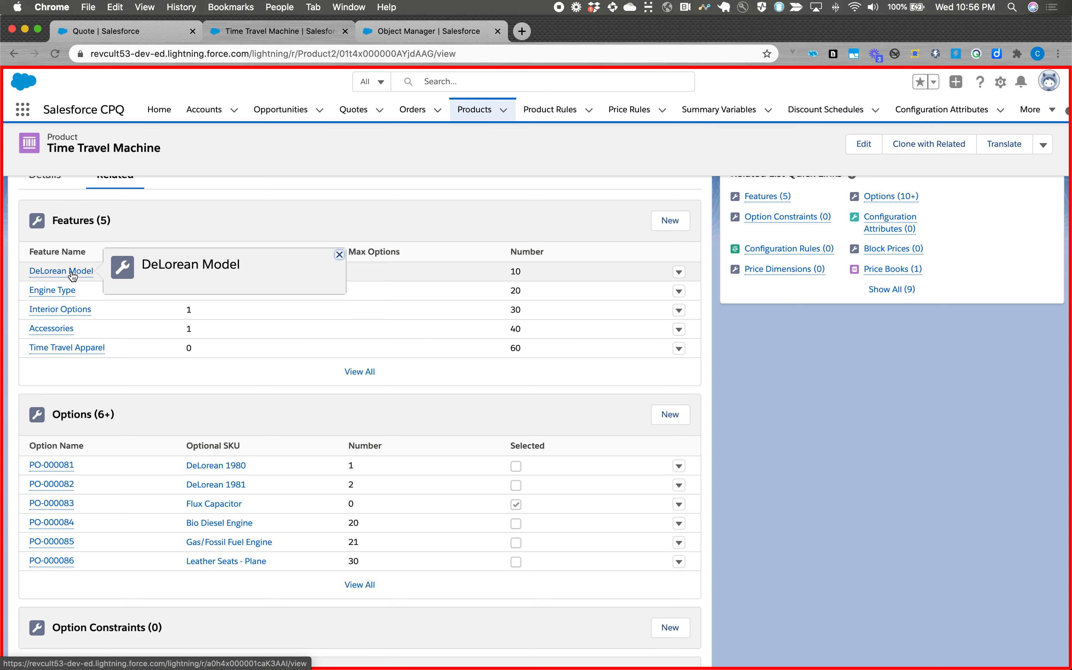
left_click(72, 272)
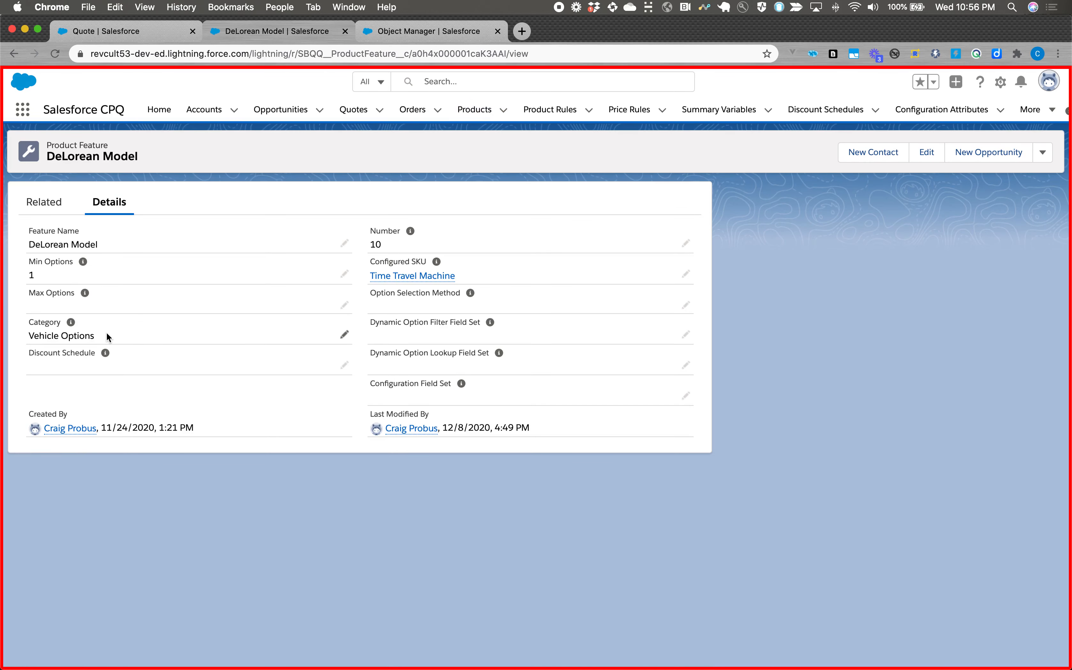
mouse_move(94, 337)
left_mouse_down()
mouse_move(32, 337)
mouse_move(100, 343)
left_mouse_up()
left_click(147, 31)
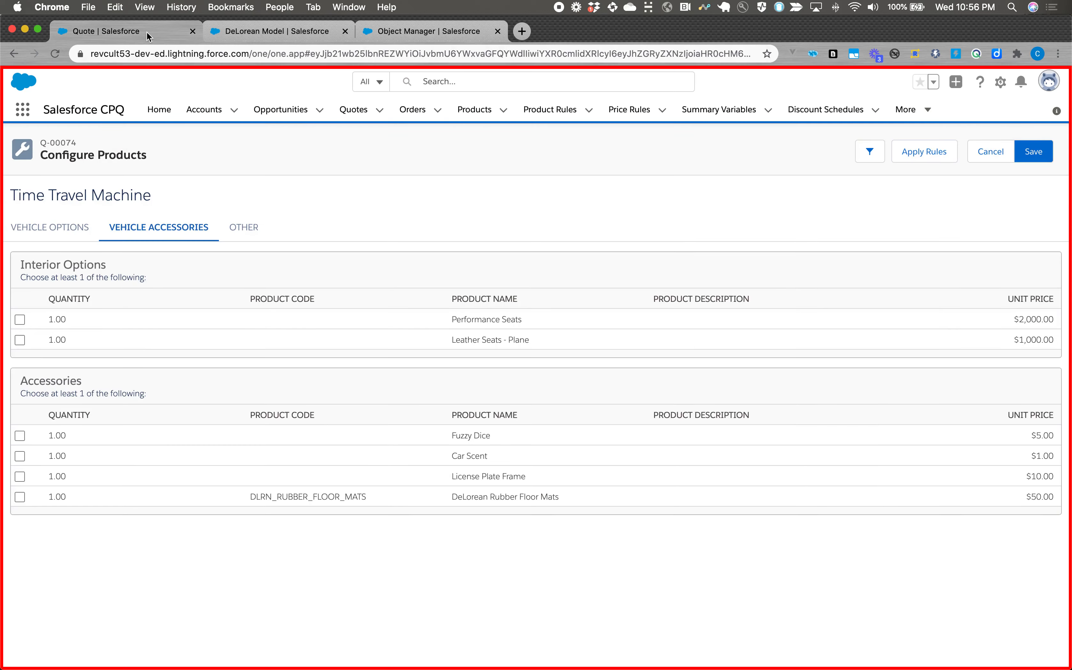
left_click(60, 230)
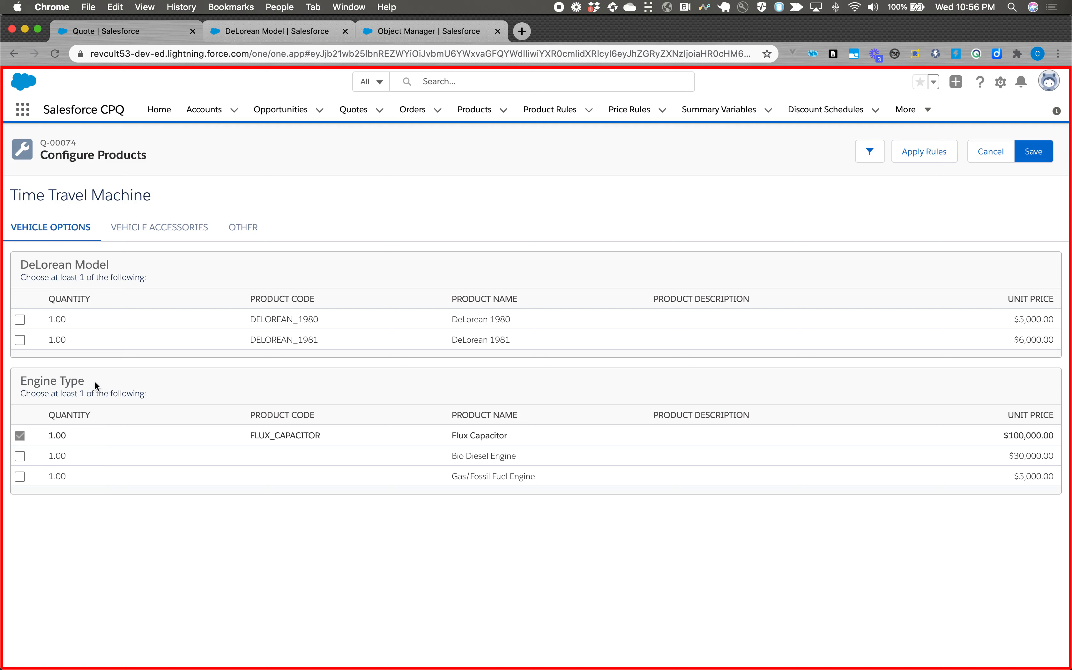
Step: Go back to the Time Travel Machine product record and check the Category of its Engine Type feature
left_click(264, 34)
left_click(14, 54)
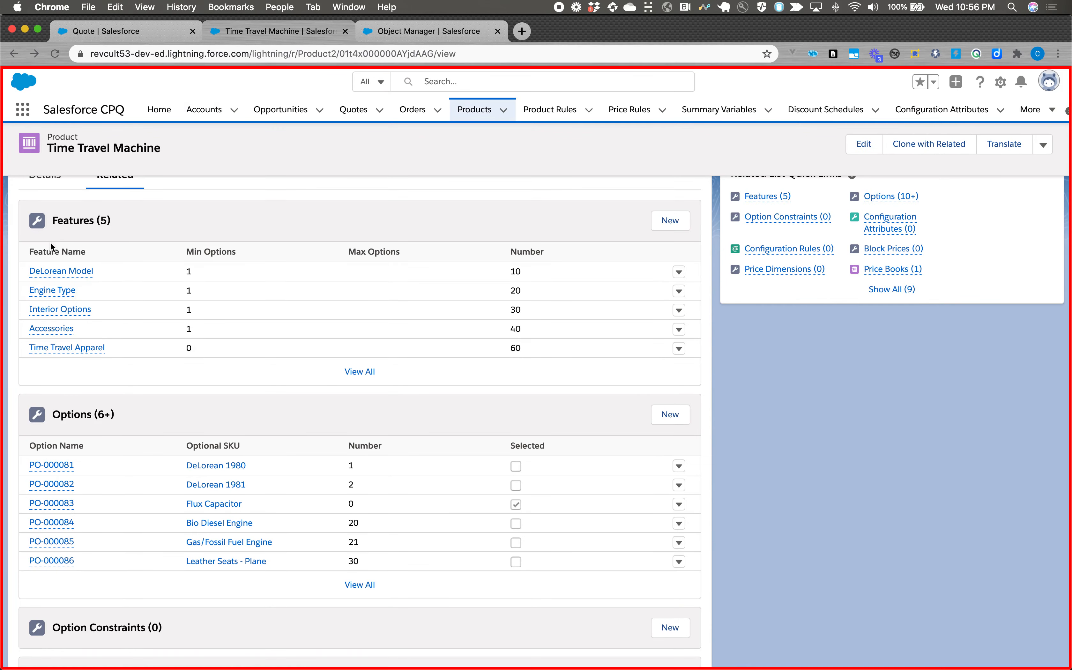
left_click(52, 290)
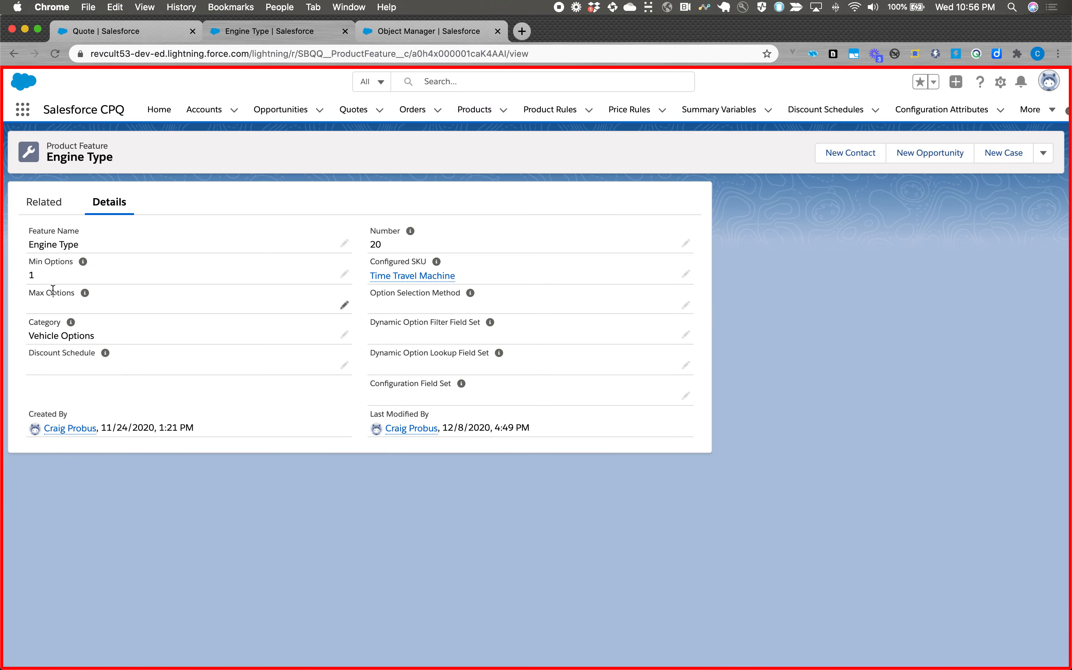
mouse_move(94, 335)
left_mouse_down()
mouse_move(31, 333)
mouse_move(95, 338)
left_mouse_up()
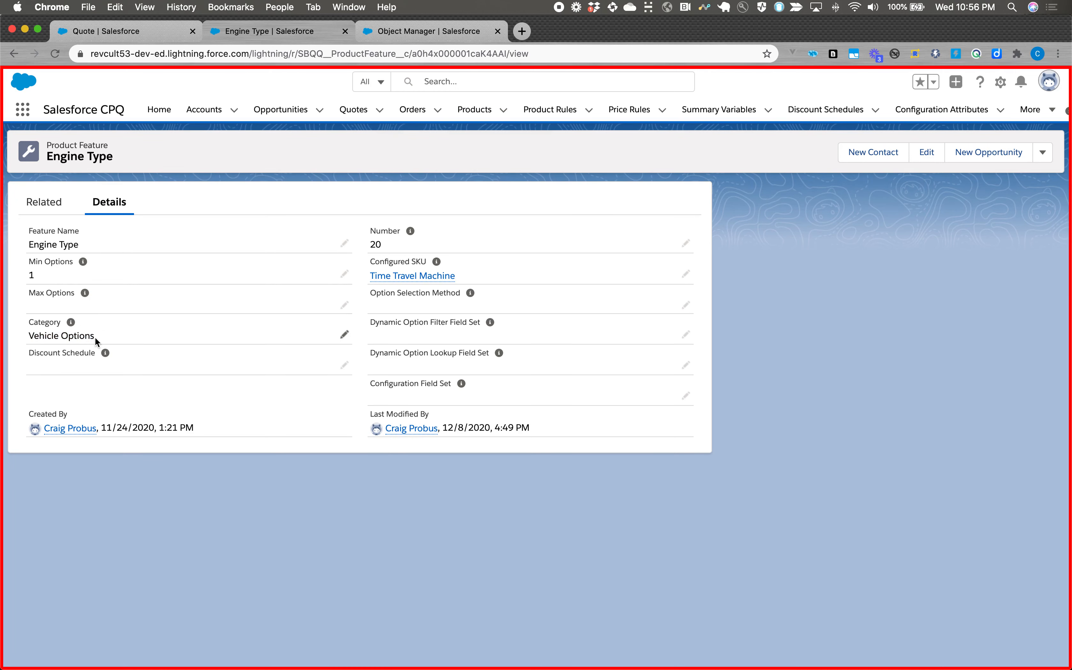
mouse_move(95, 337)
left_mouse_down()
mouse_move(31, 335)
mouse_move(91, 337)
left_mouse_up()
Step: Examine the available Category choices for the Engine Type feature, keep Vehicle Options, and compare them with the Vehicle Accessories group in the quote configurator
left_click(344, 335)
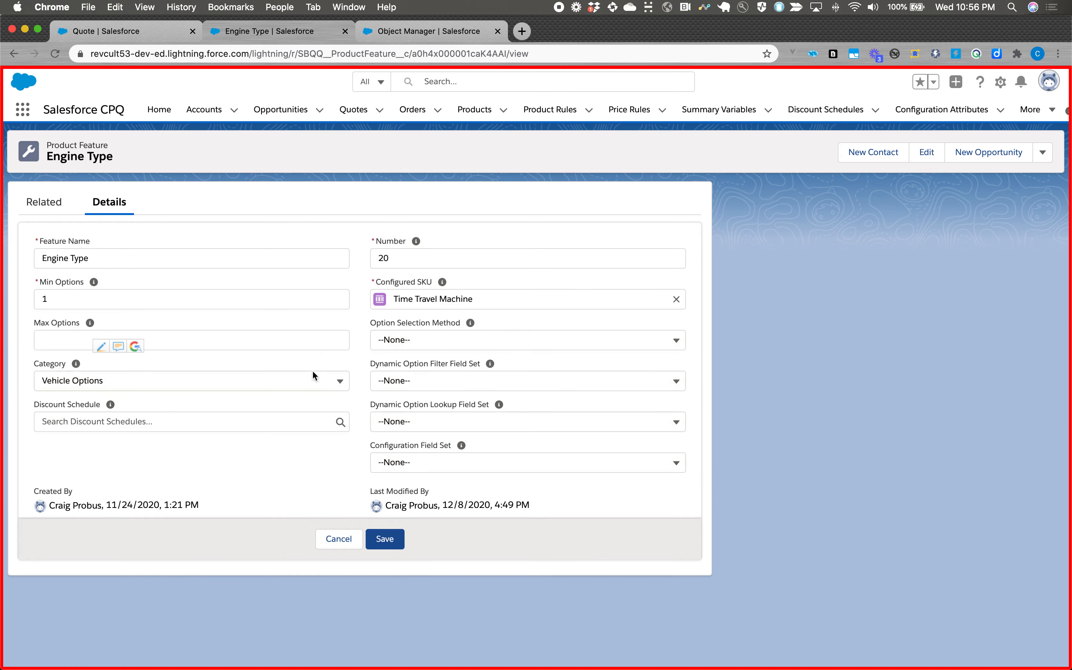
left_click(342, 382)
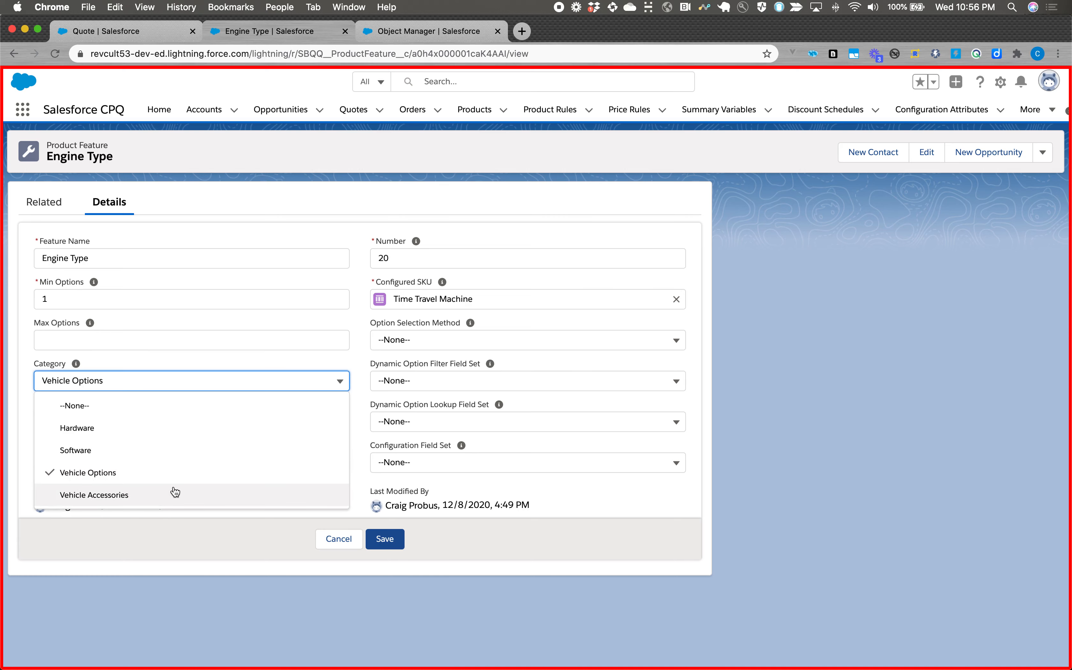
left_click(183, 470)
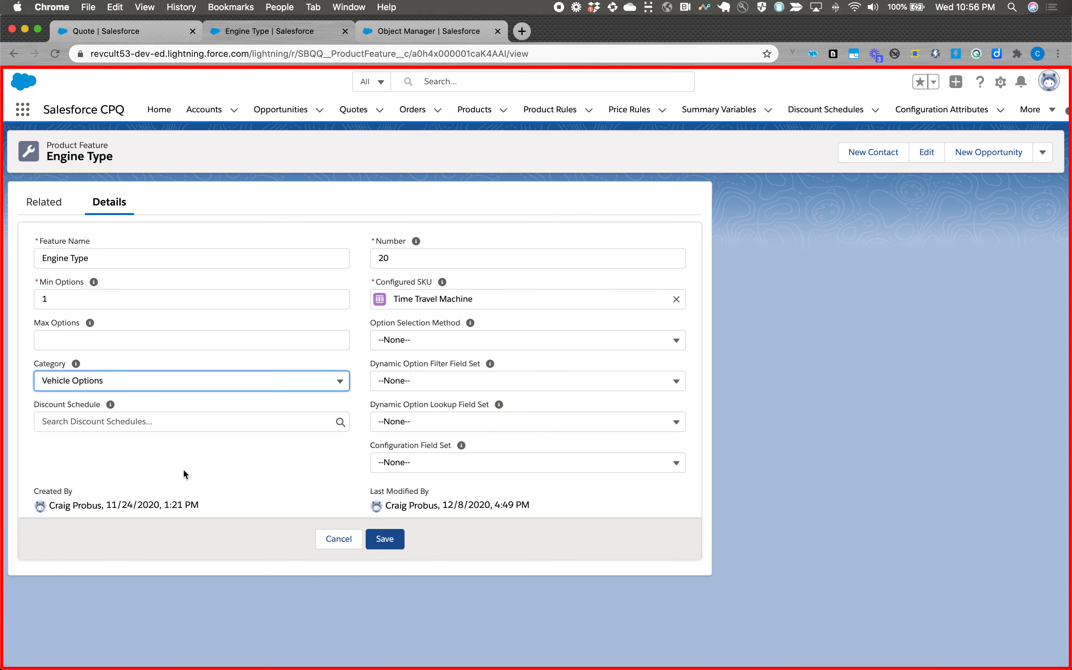
left_click(155, 40)
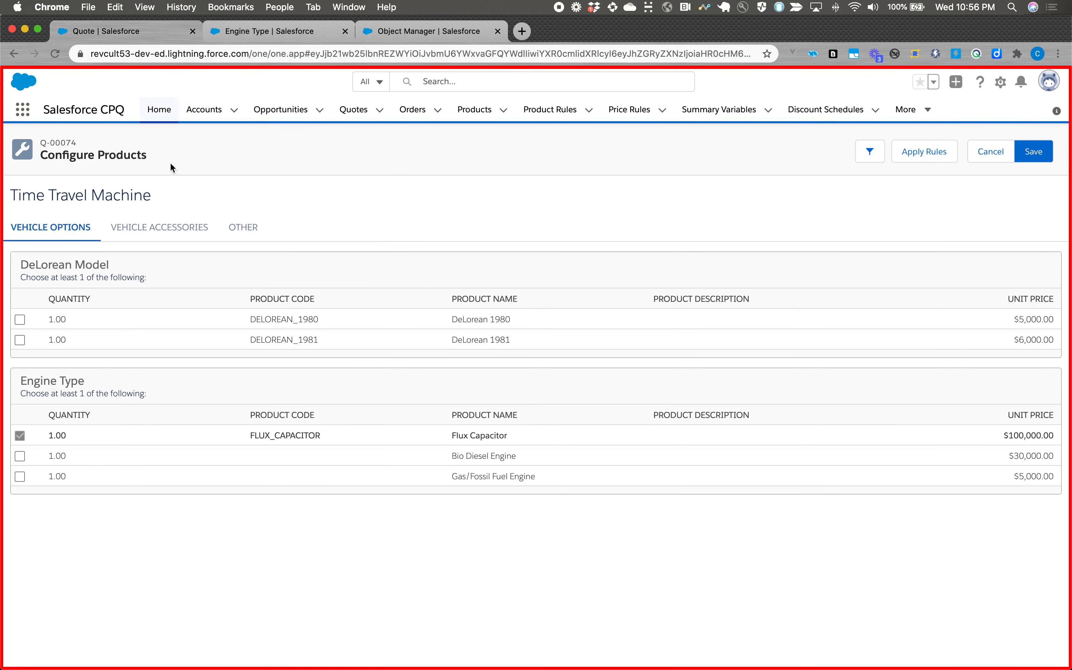
left_click(168, 226)
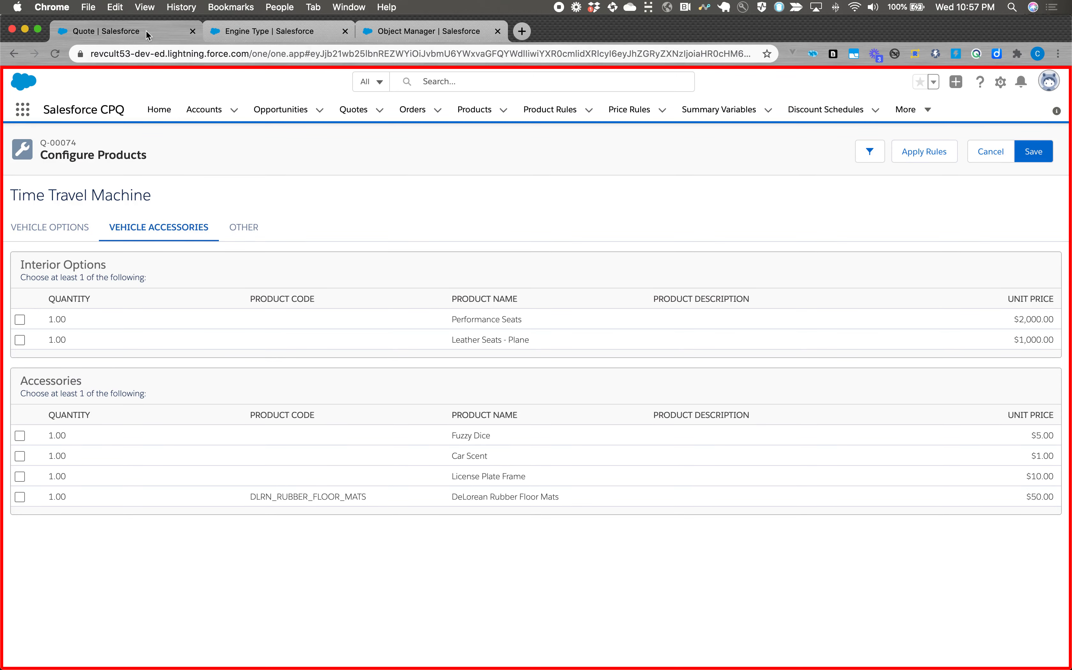
left_click(231, 32)
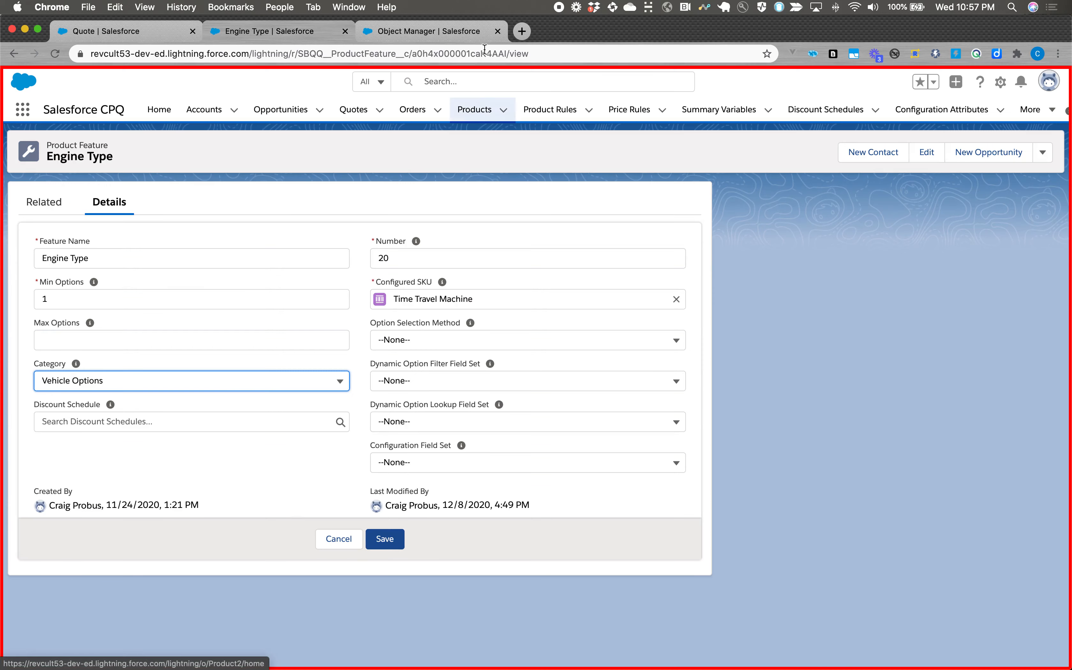
Step: Open the Category field definition of the Product Feature object in Object Manager and find its picklist values
left_click(433, 34)
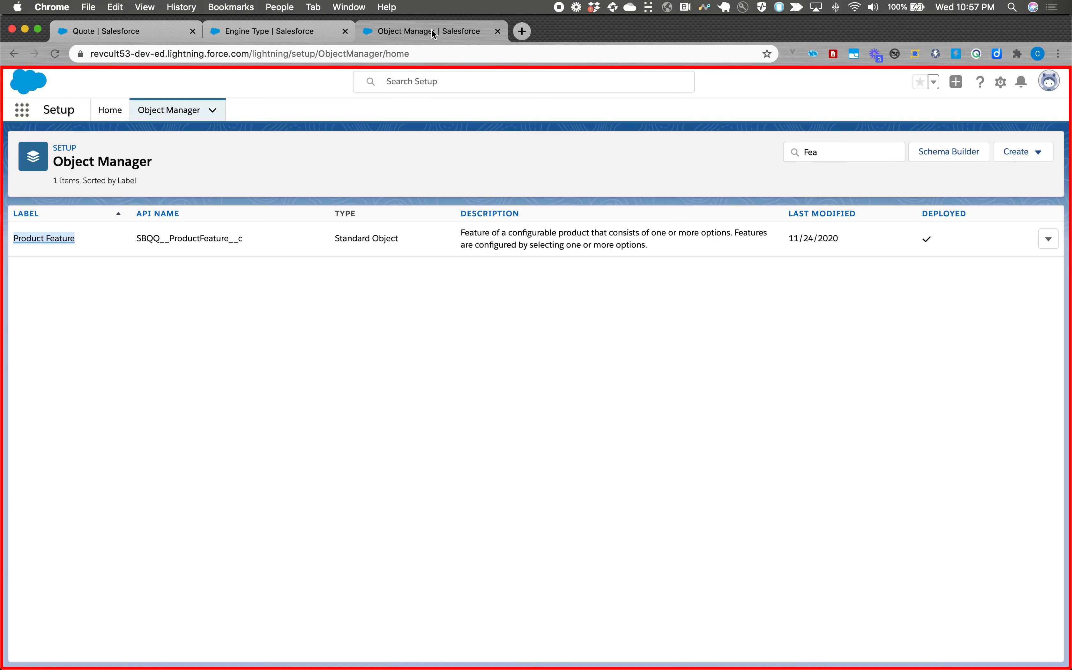
left_click(214, 383)
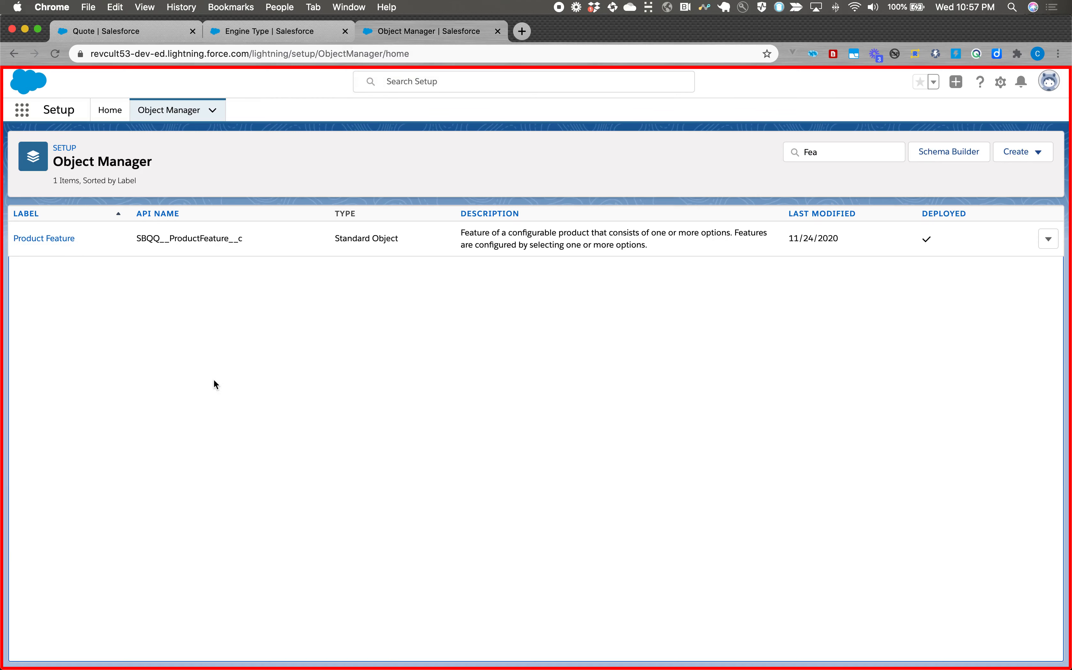
left_click(54, 239)
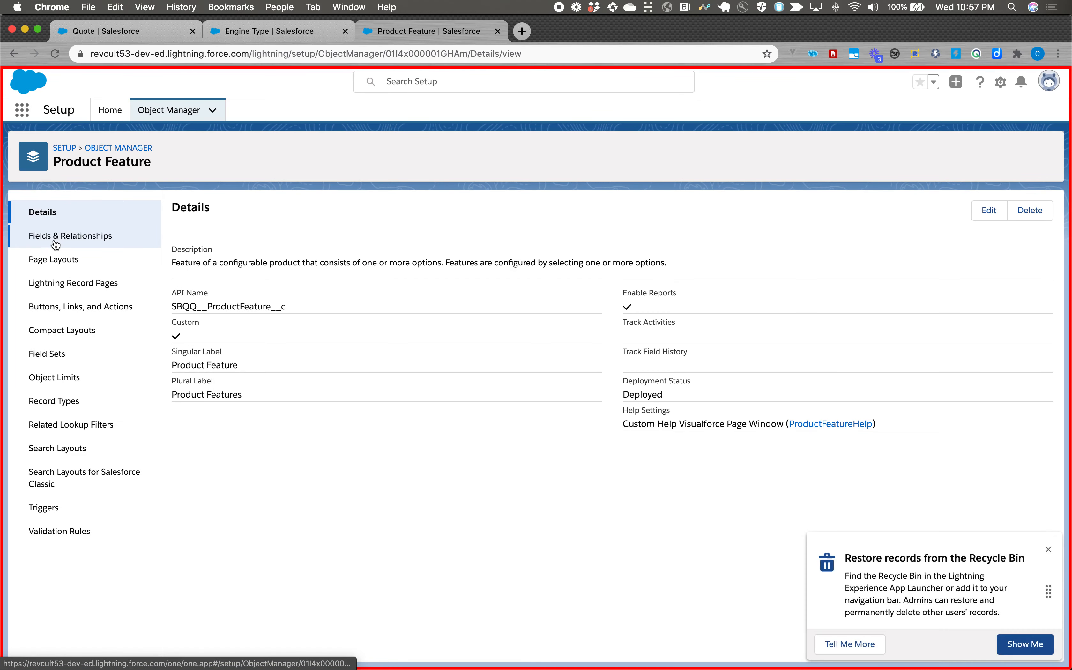
left_click(81, 237)
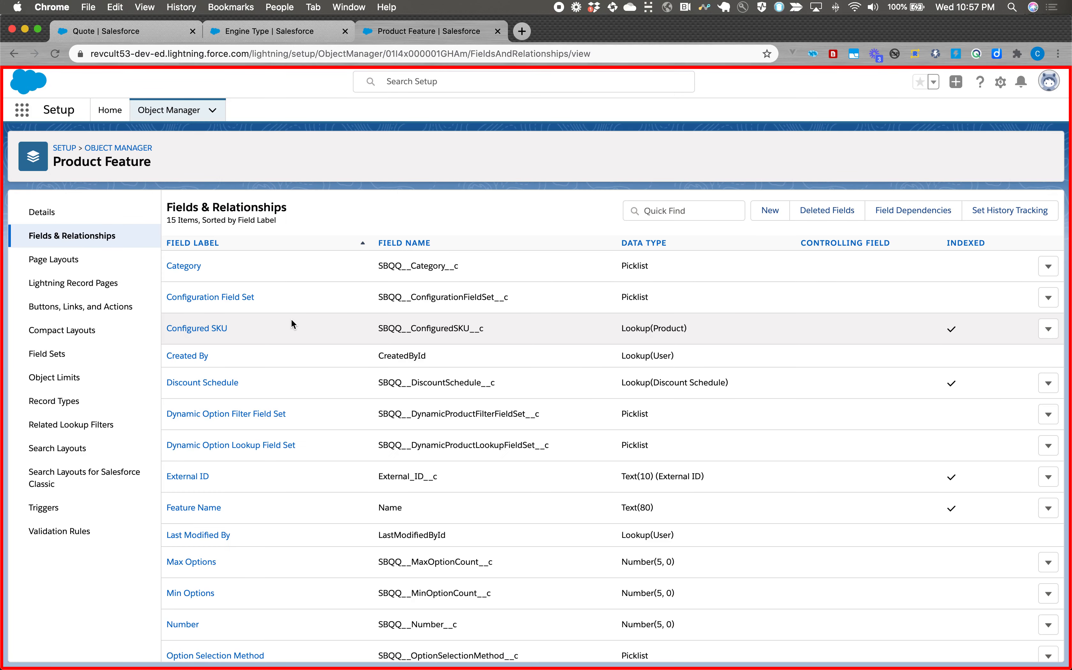
left_click(184, 267)
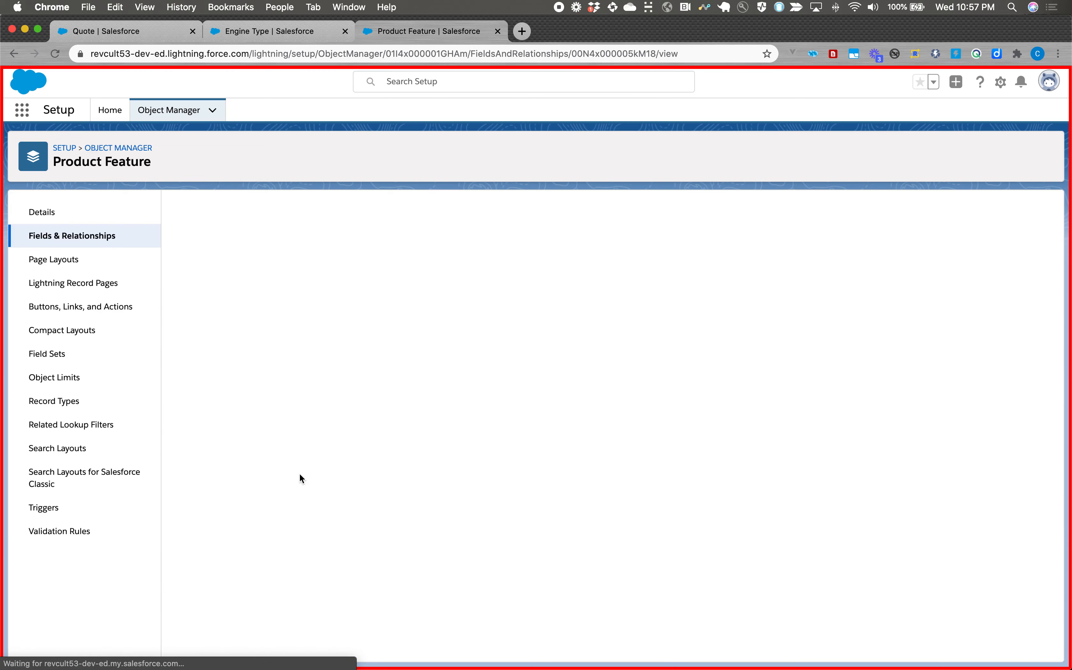
scroll(300, 475, "down", 6)
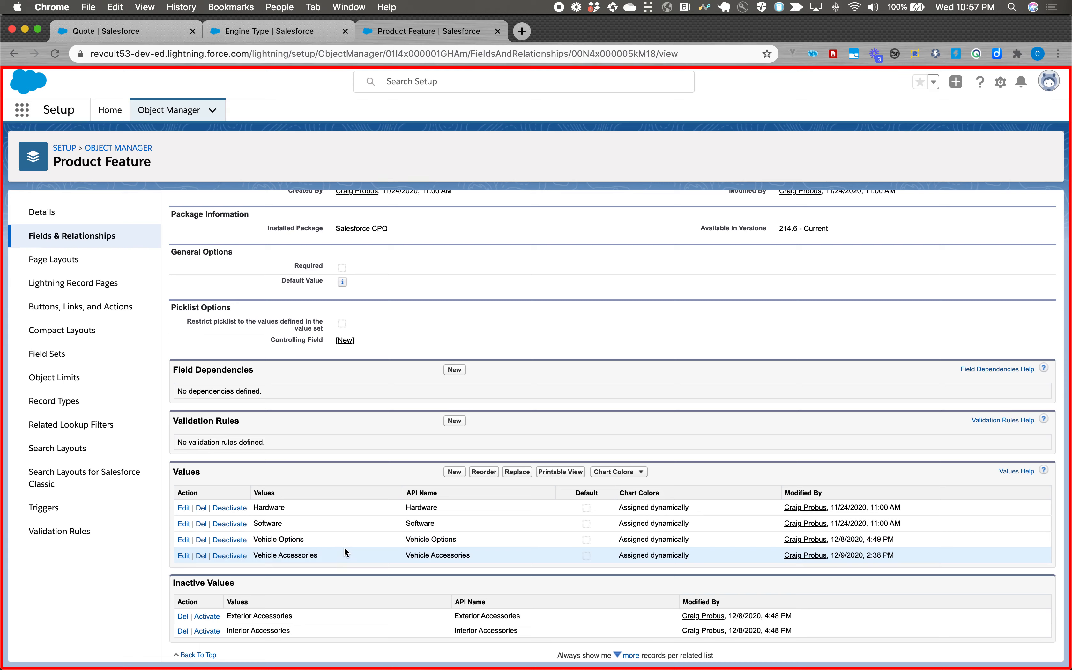
Step: Add the picklist value "Time Travel Feature Category 1" to the Category field and save it
left_click(453, 472)
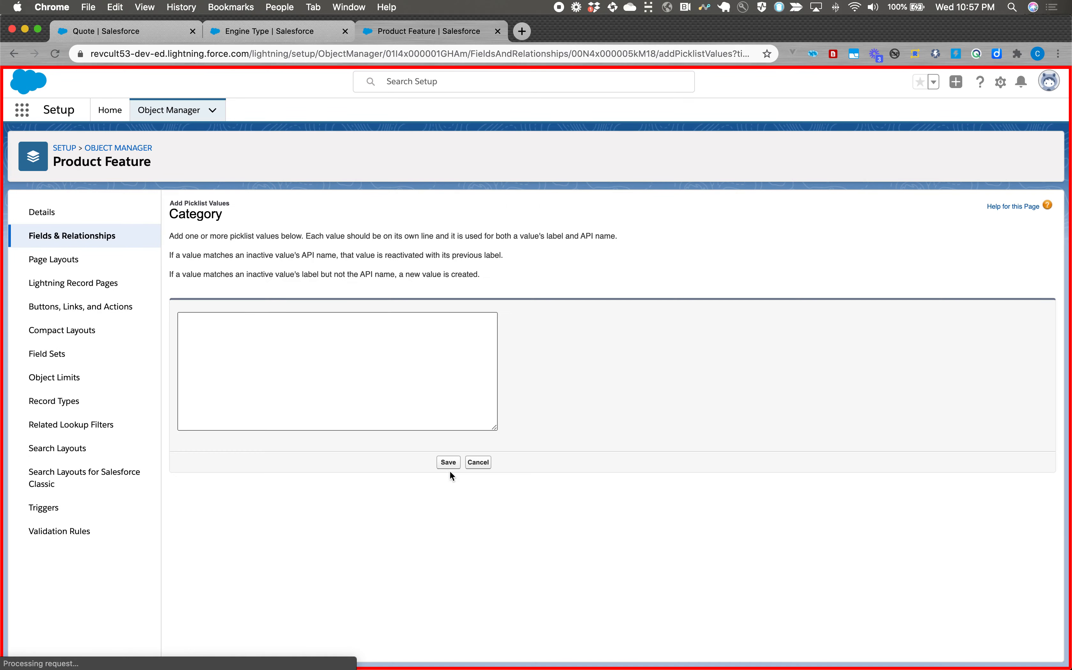
type("Time ")
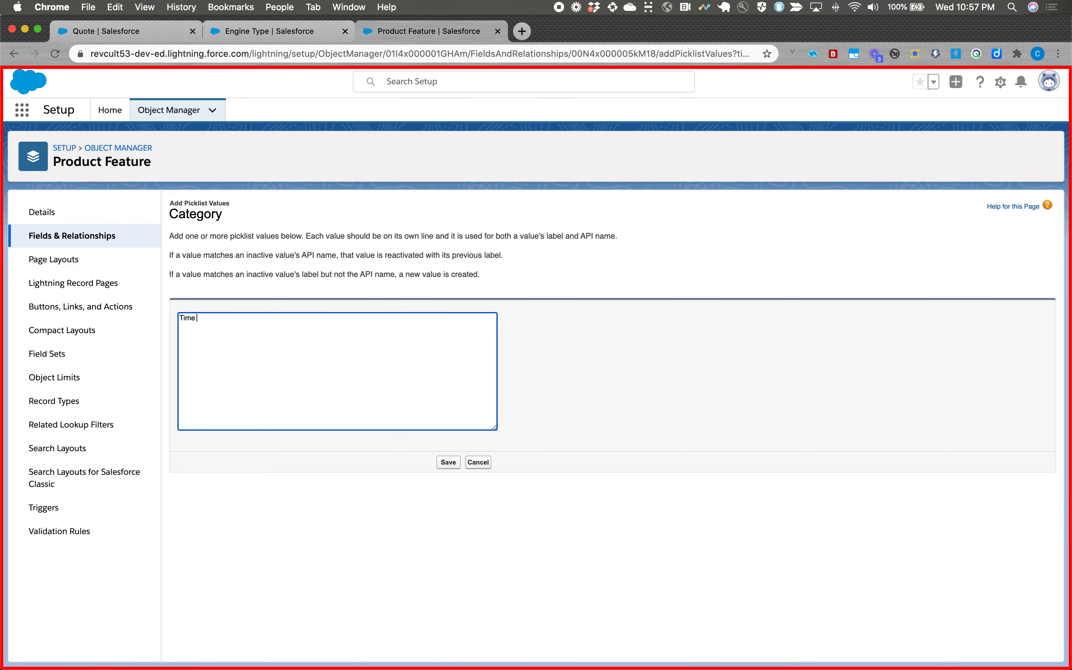
type("Travel Feature Category 1")
left_click(440, 463)
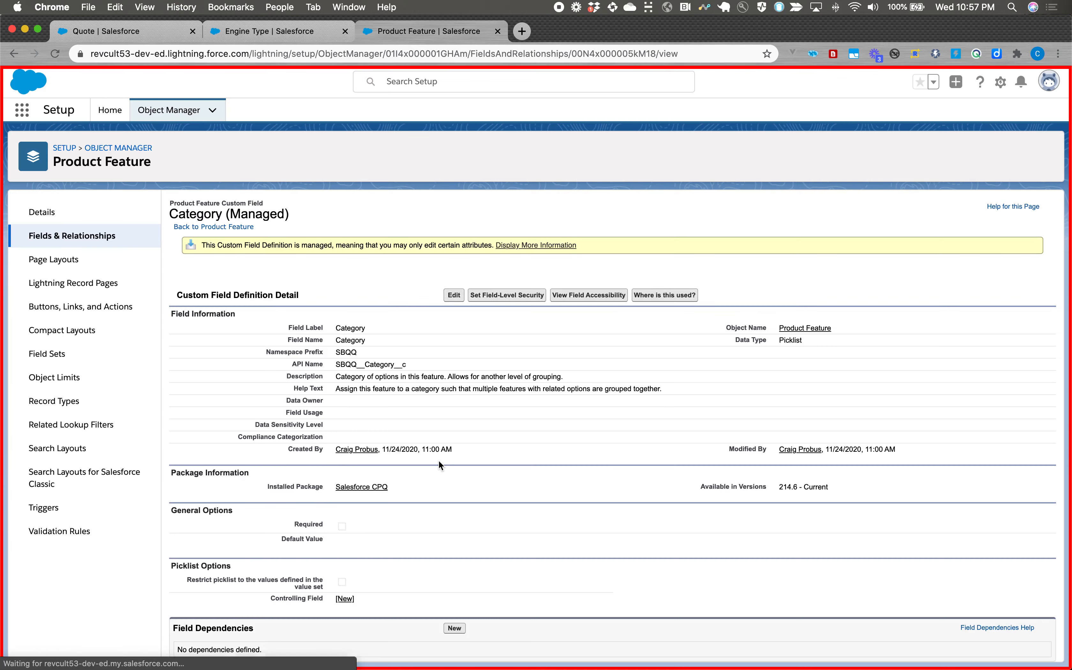
Step: Discard the open edit on the Engine Type feature, reload the record, set its Category to Time Travel Feature Category 1 and save
left_click(270, 32)
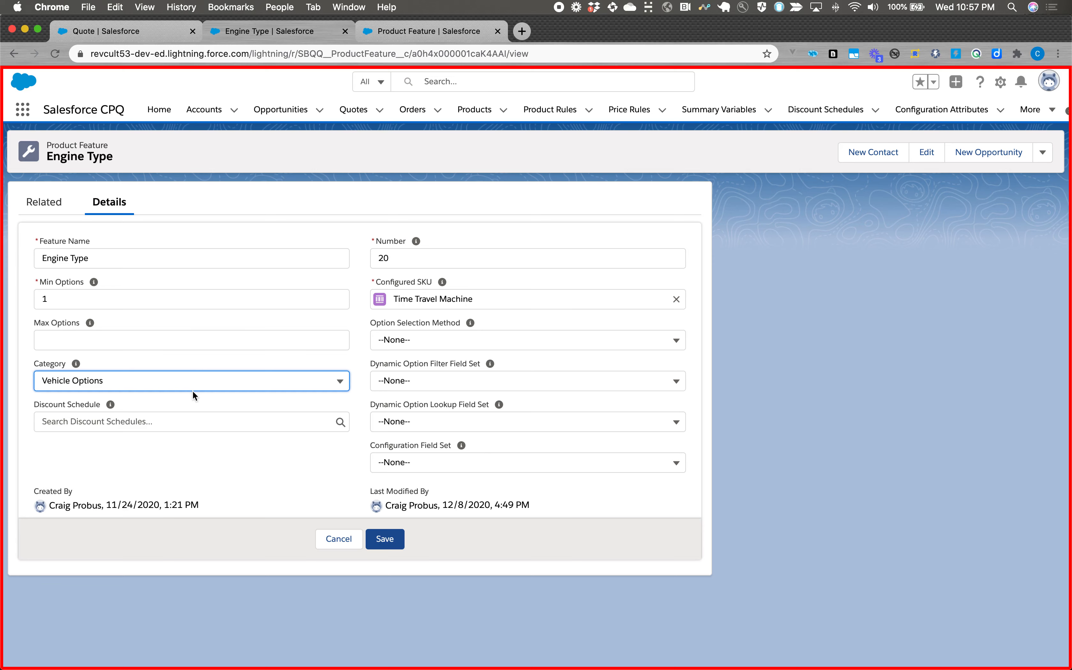
left_click(327, 540)
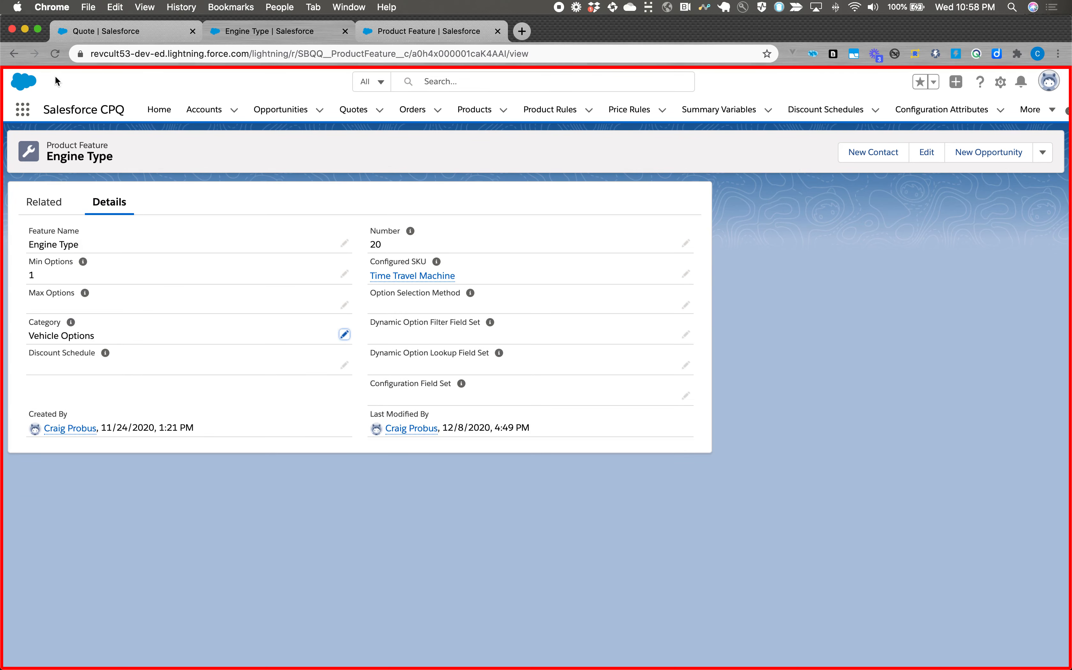
left_click(57, 55)
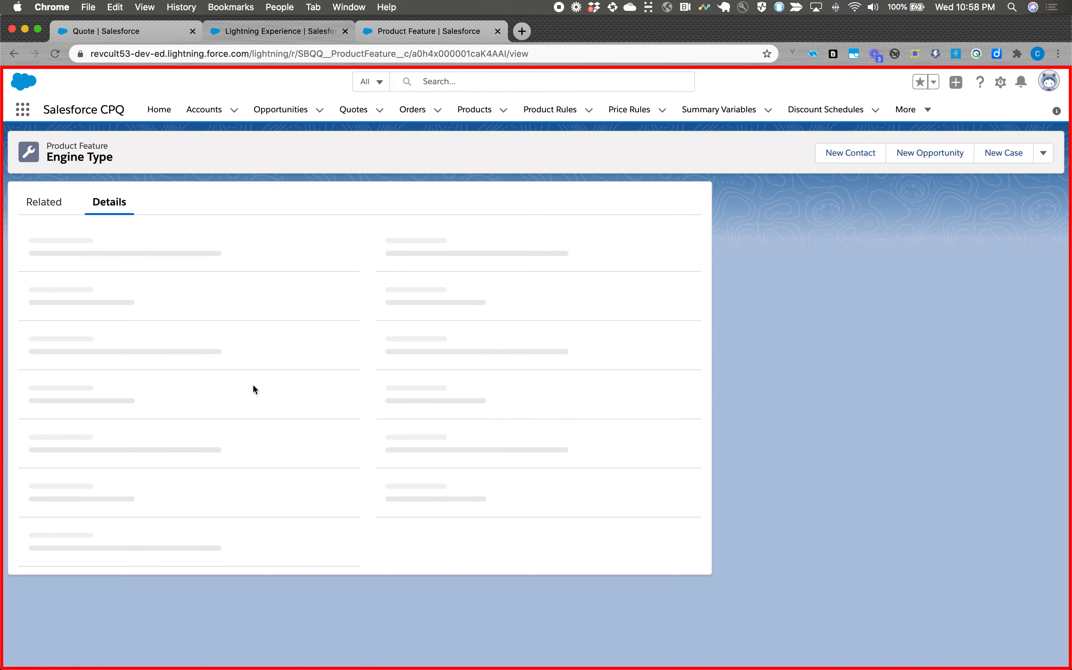
left_click(345, 334)
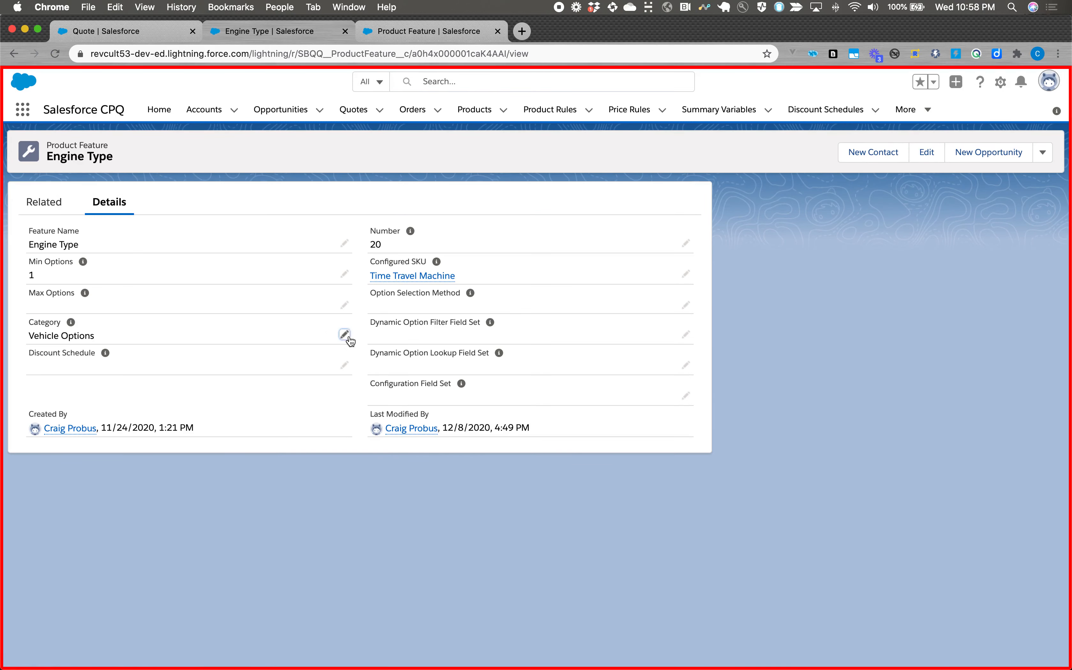
left_click(240, 380)
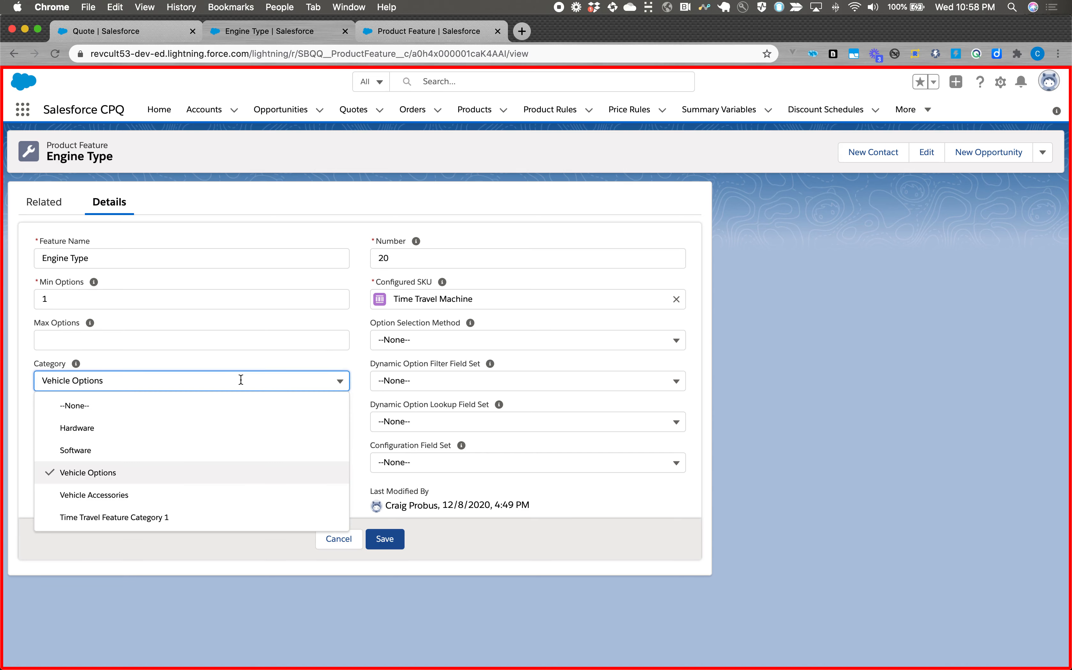
left_click(204, 517)
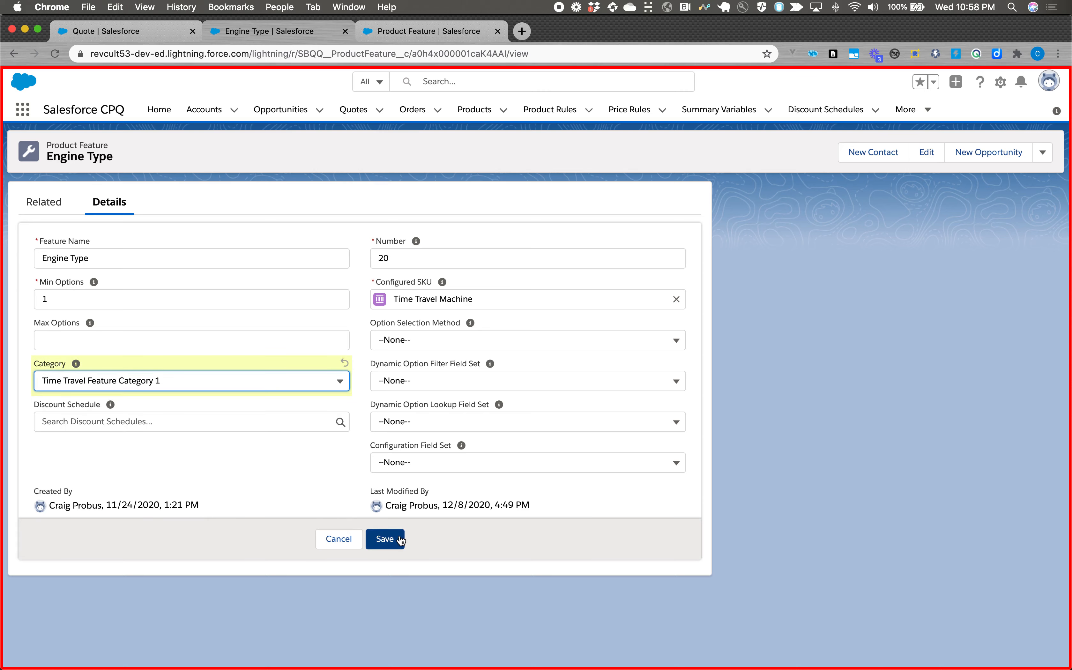
left_click(386, 538)
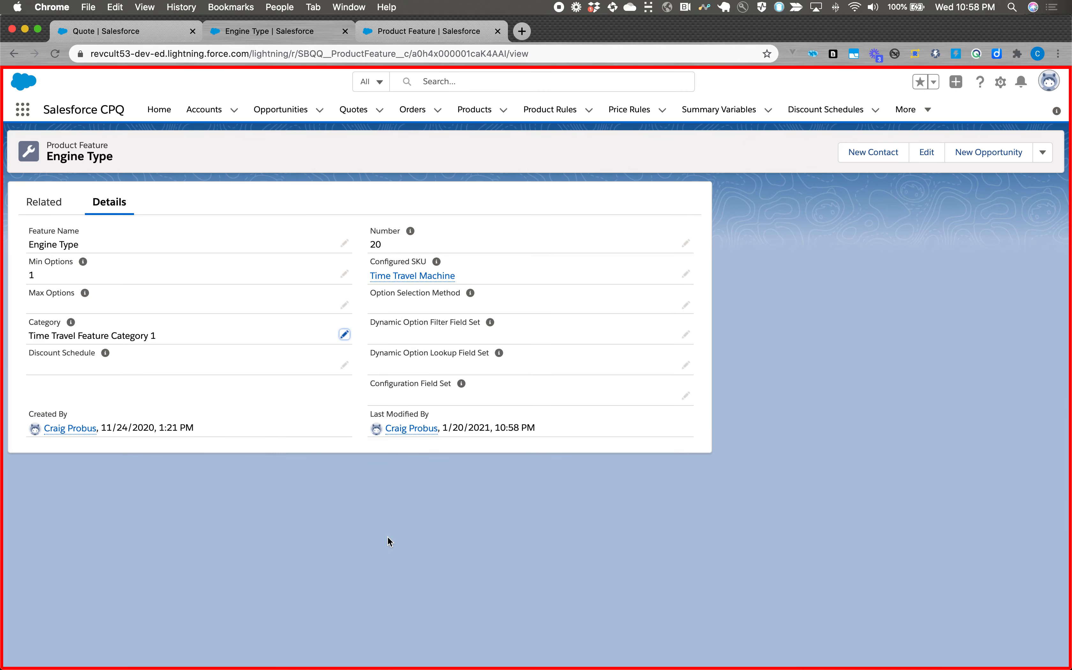
Step: Reload the quote's line editor, find the Time Travel Machine product and select it to open its bundle configuration
left_click(145, 32)
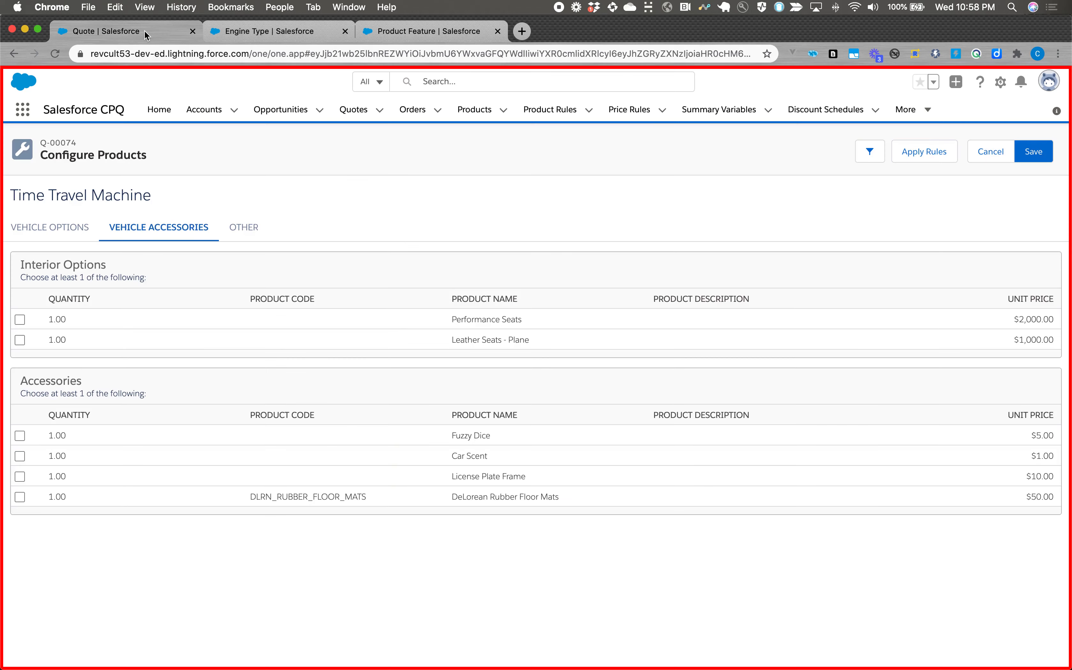
left_click(56, 54)
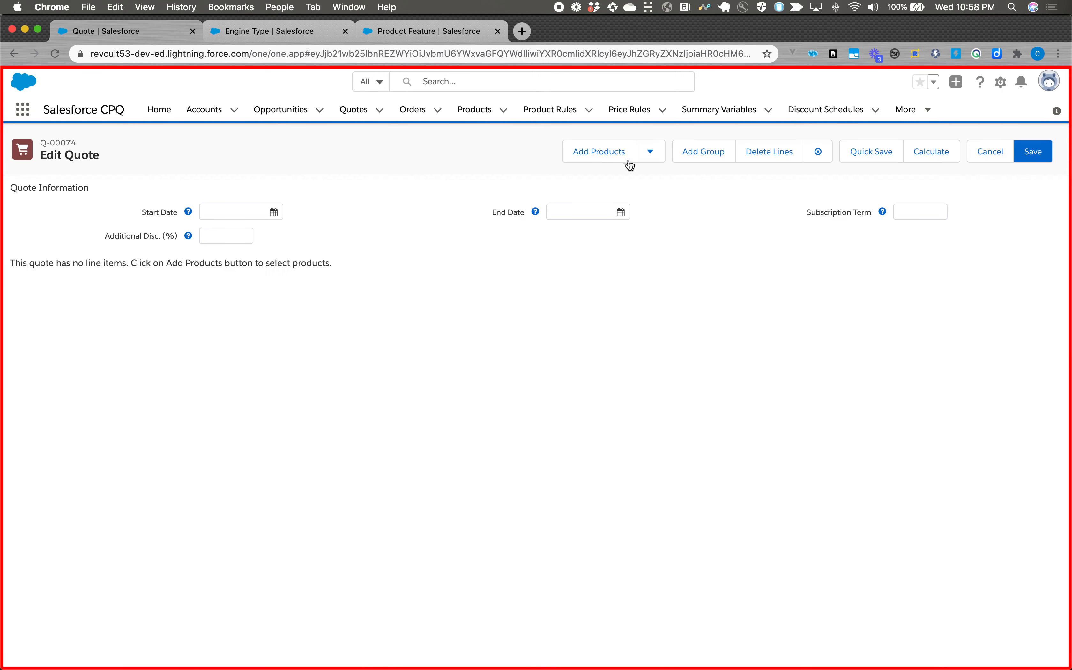
left_click(598, 153)
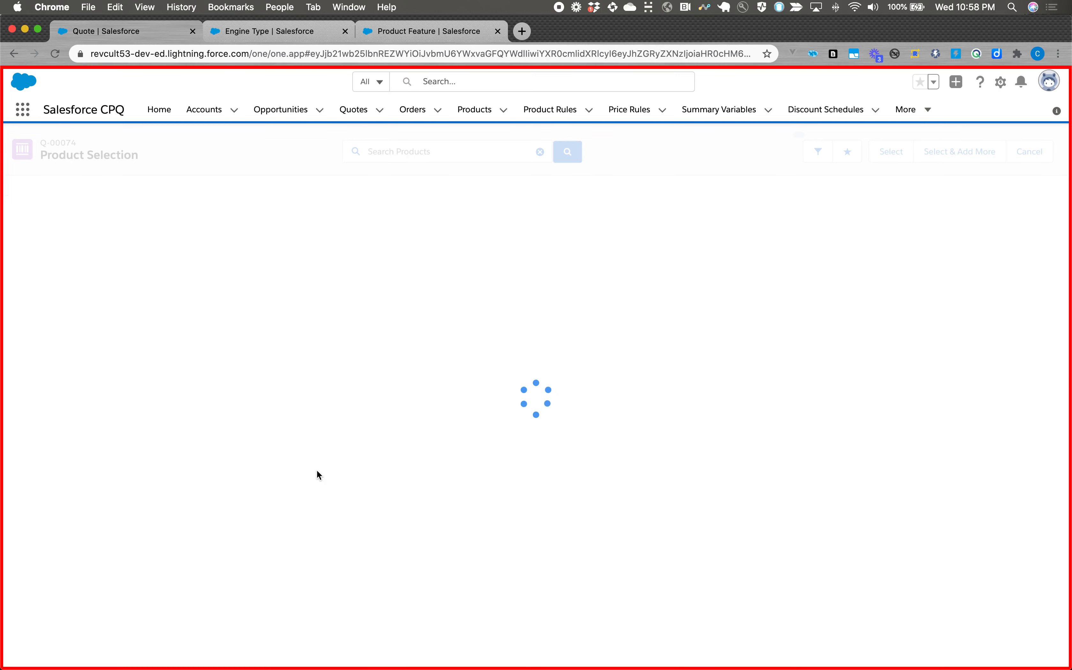
left_click(452, 151)
type("Time")
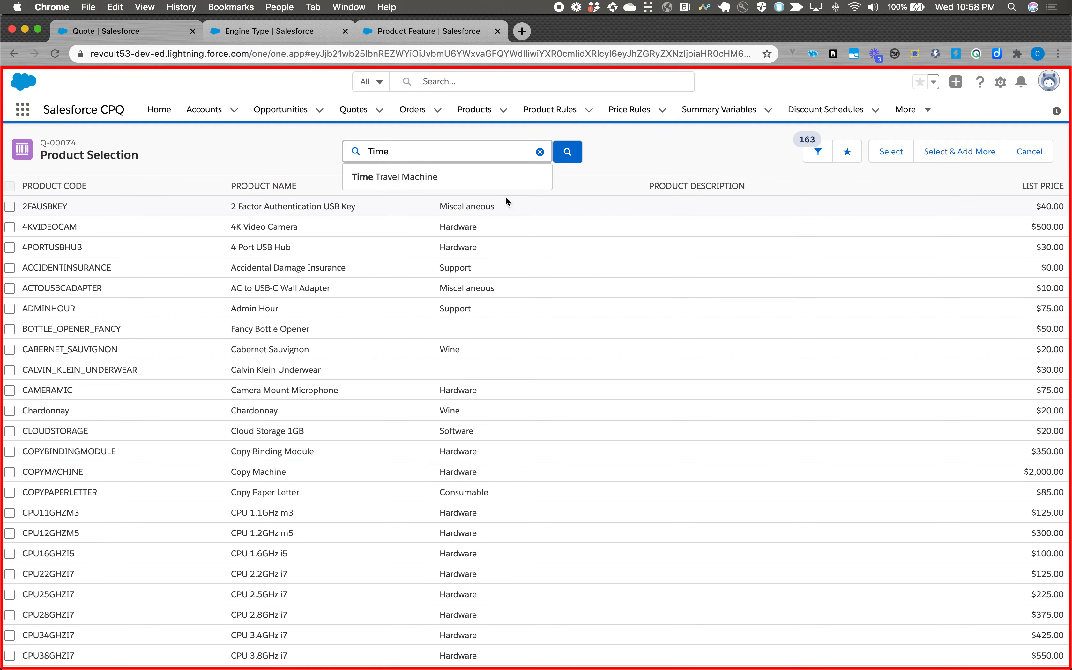
left_click(474, 174)
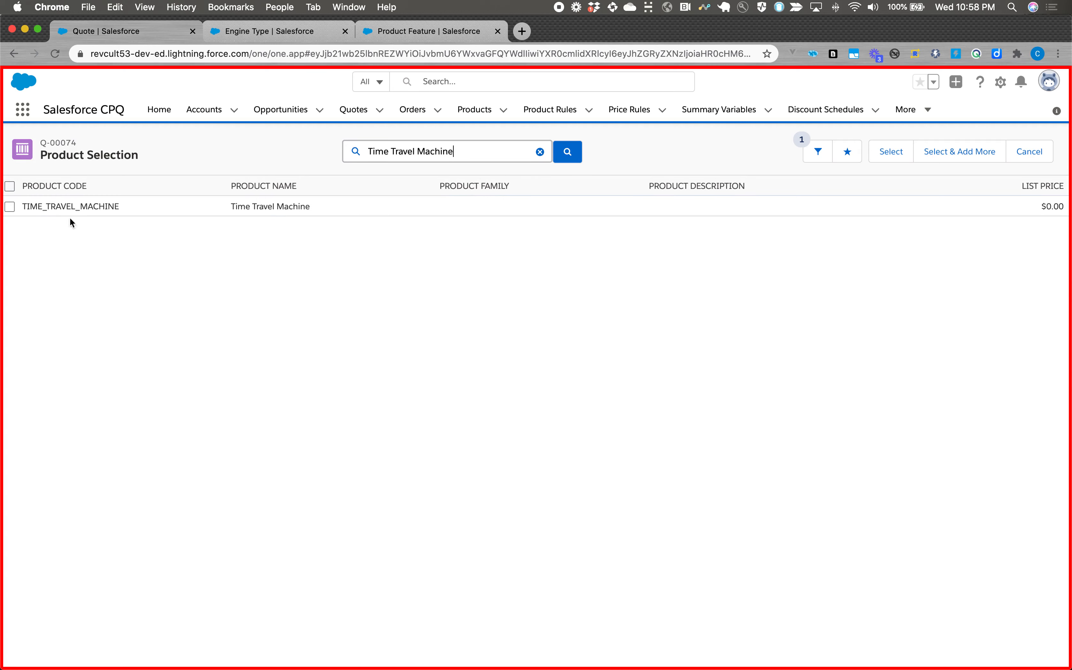
left_click(9, 207)
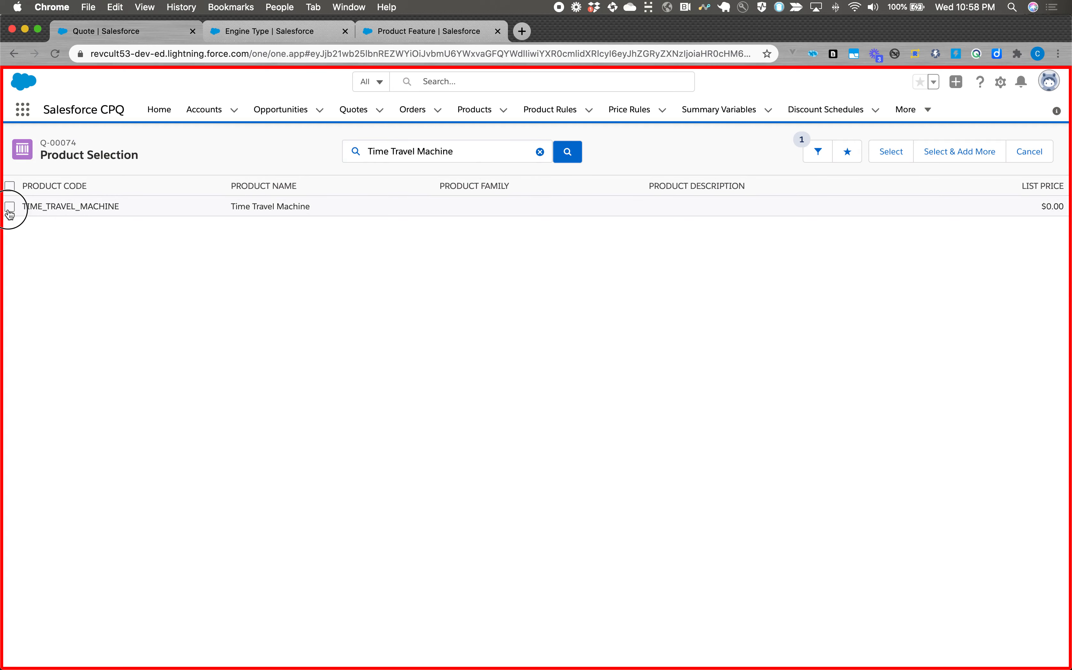
left_click(887, 152)
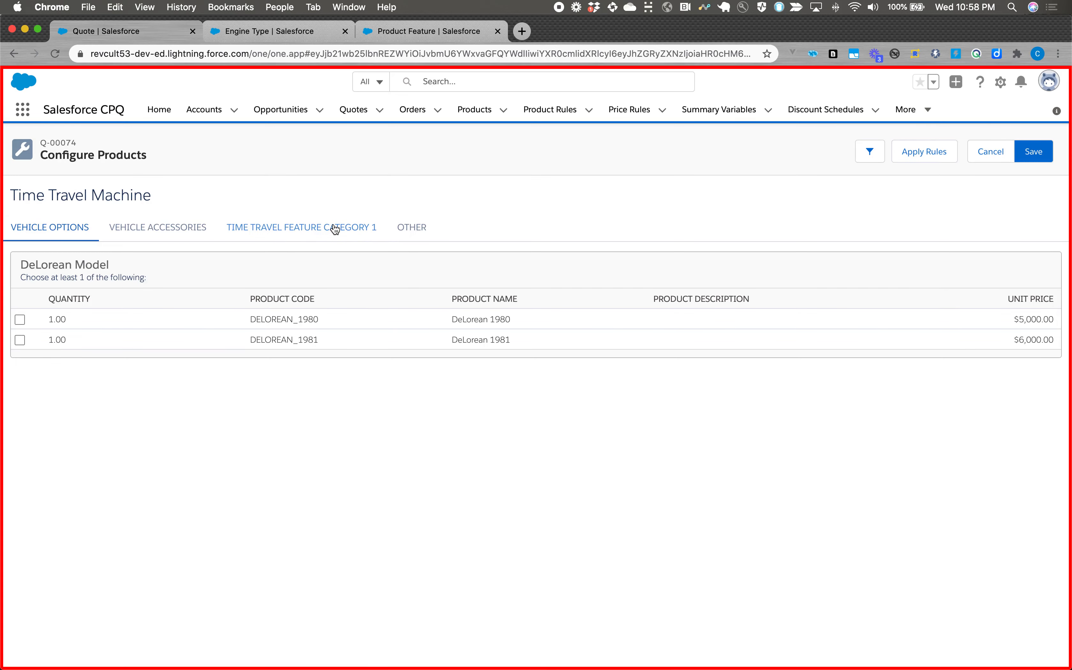
Step: Select Bio Diesel Engine within the Time Travel Feature Category 1 group, and switch to the bundle data model slide in PowerPoint
left_click(302, 229)
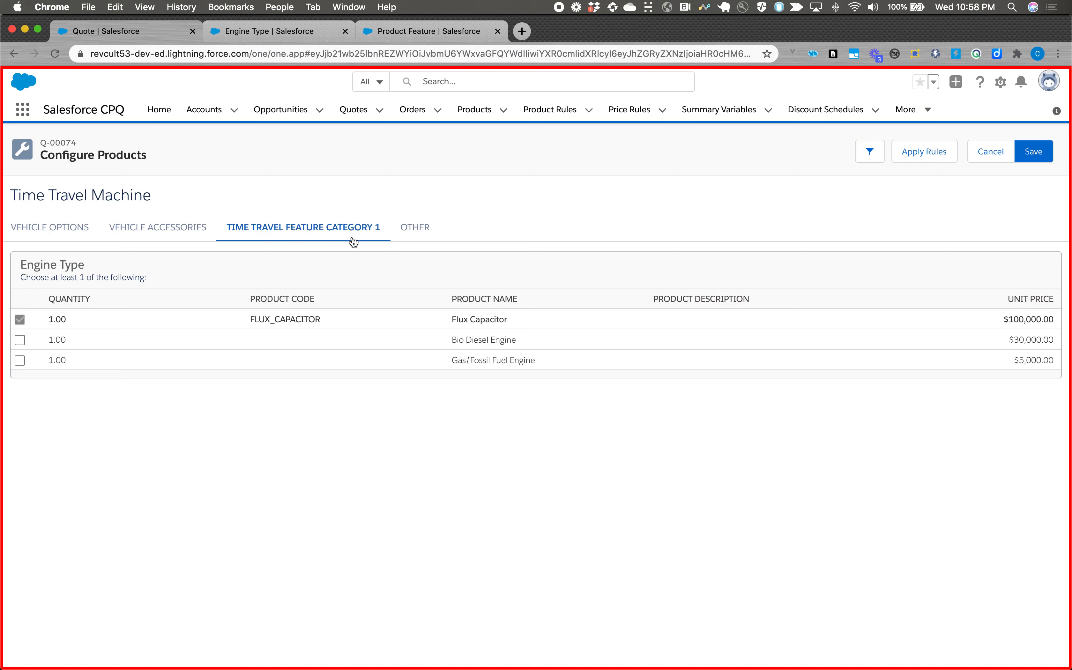
left_click(20, 340)
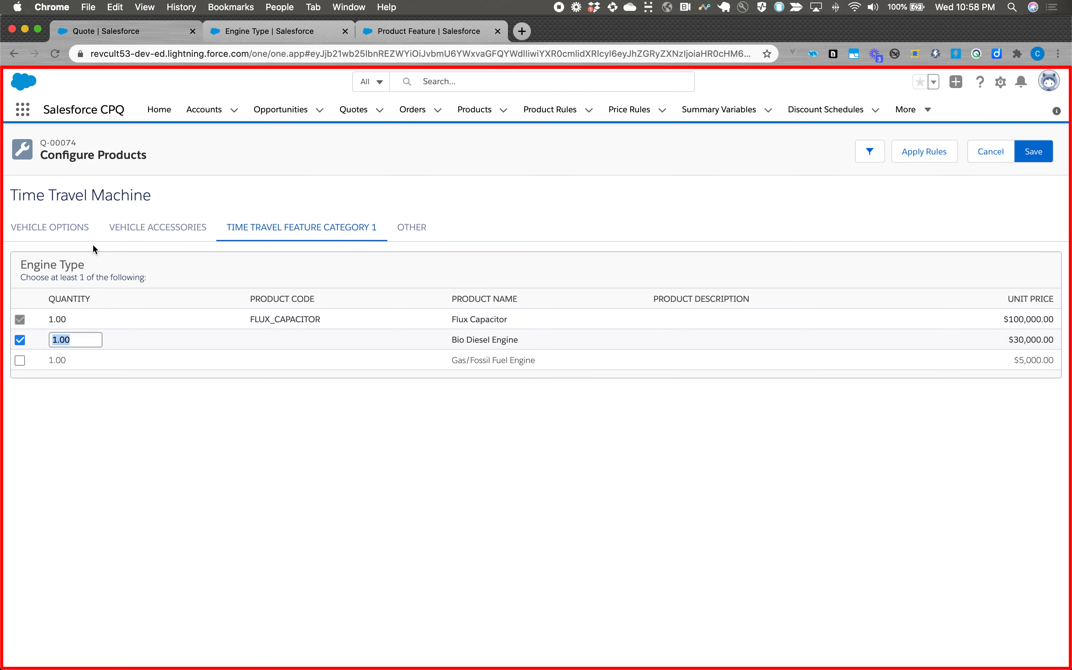
key("super+Tab")
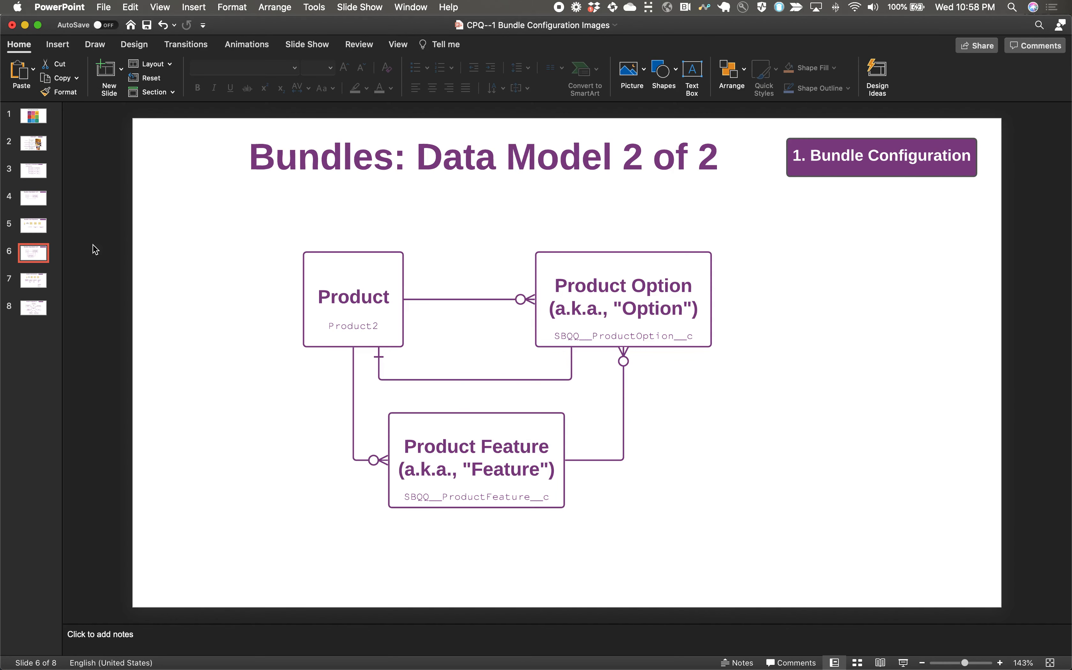